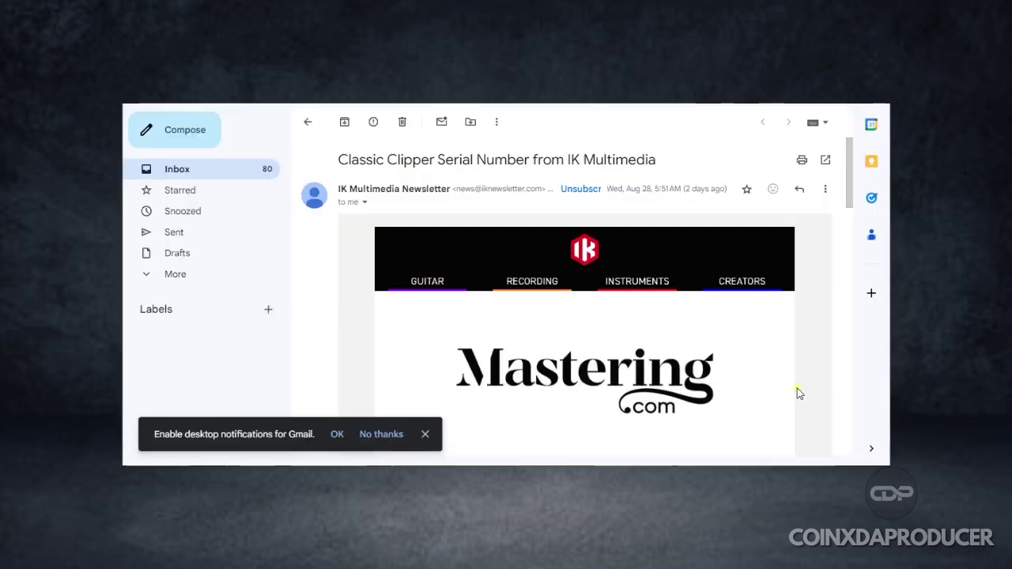
Step: Scroll through the email's numbered Classic Clipper setup steps
scroll(752, 314, "down", 1)
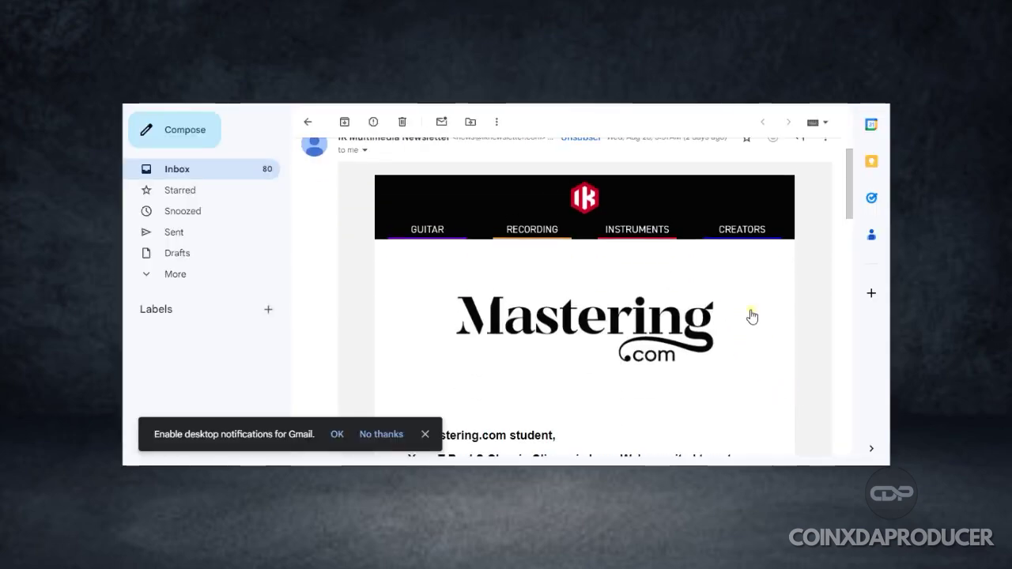
scroll(694, 355, "down", 2)
scroll(692, 349, "down", 1)
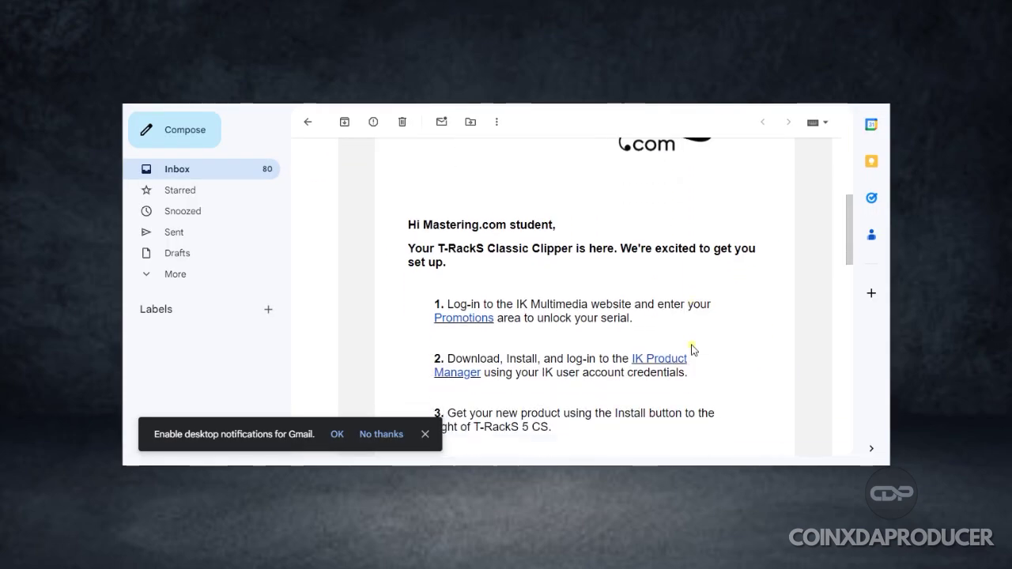
scroll(692, 349, "down", 3)
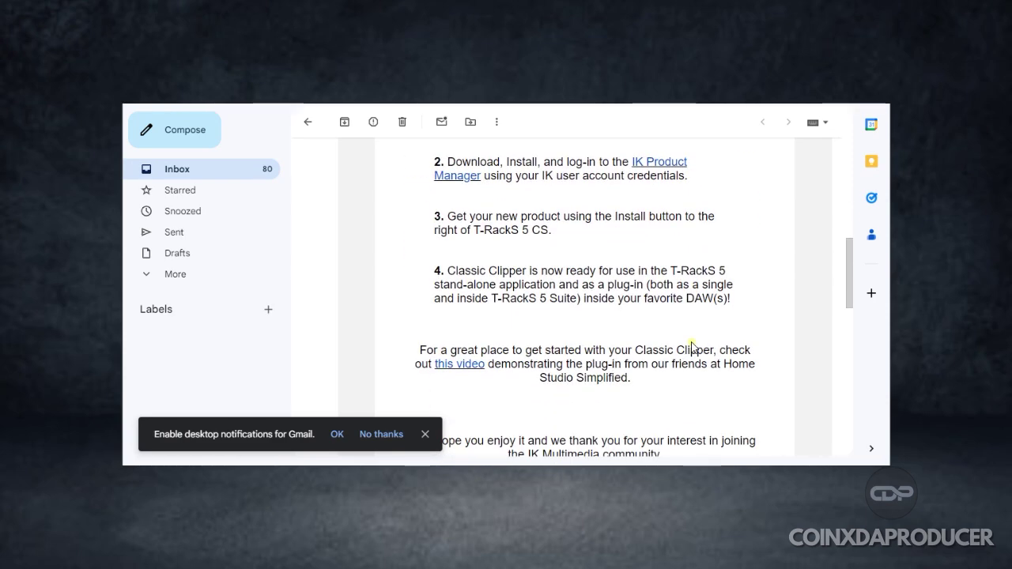
scroll(692, 350, "up", 3)
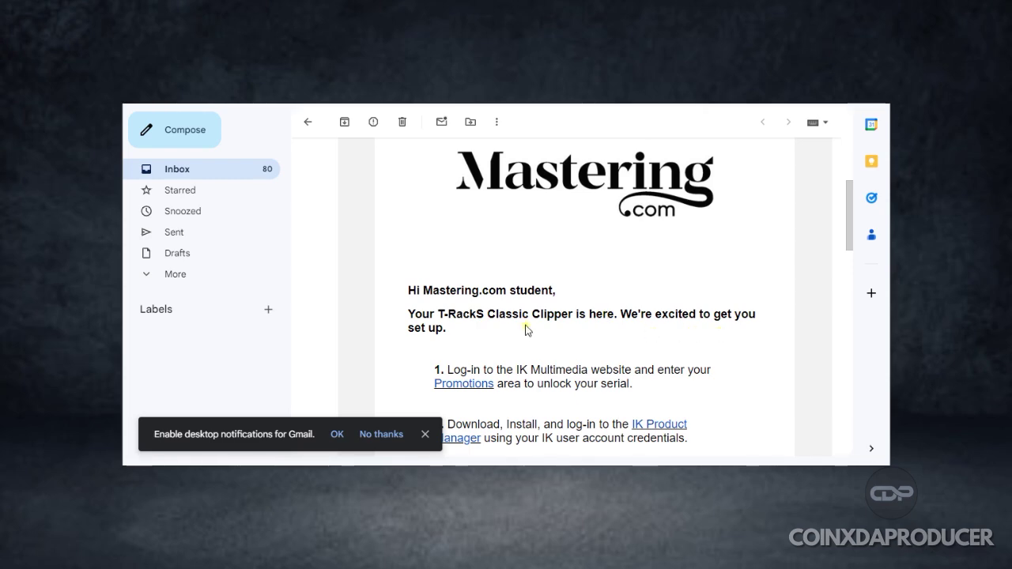
scroll(526, 329, "down", 2)
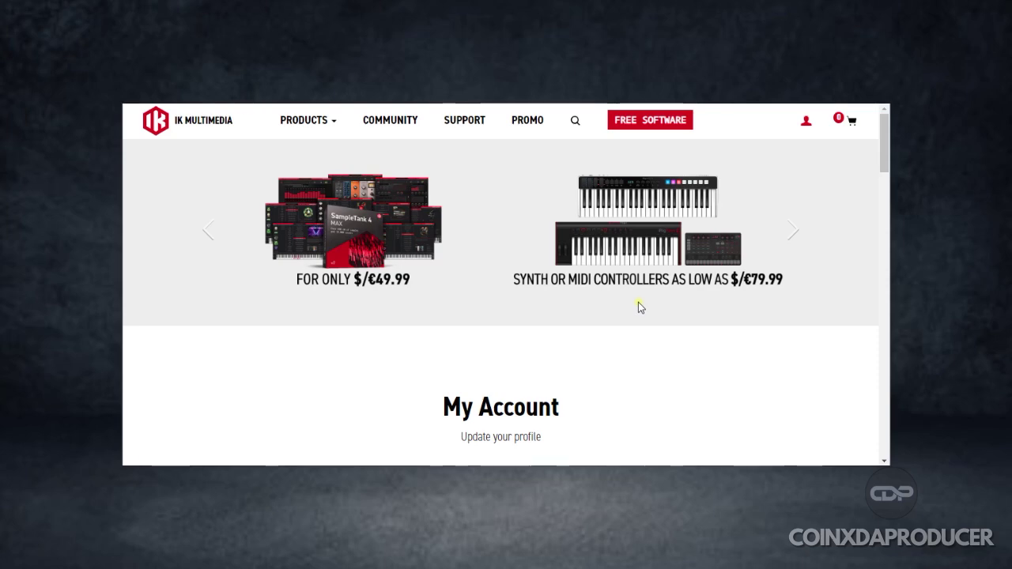
Step: Go to the account's Promotions page via the PRODUCTS menu to find the Classic Clipper serial
left_click(329, 124)
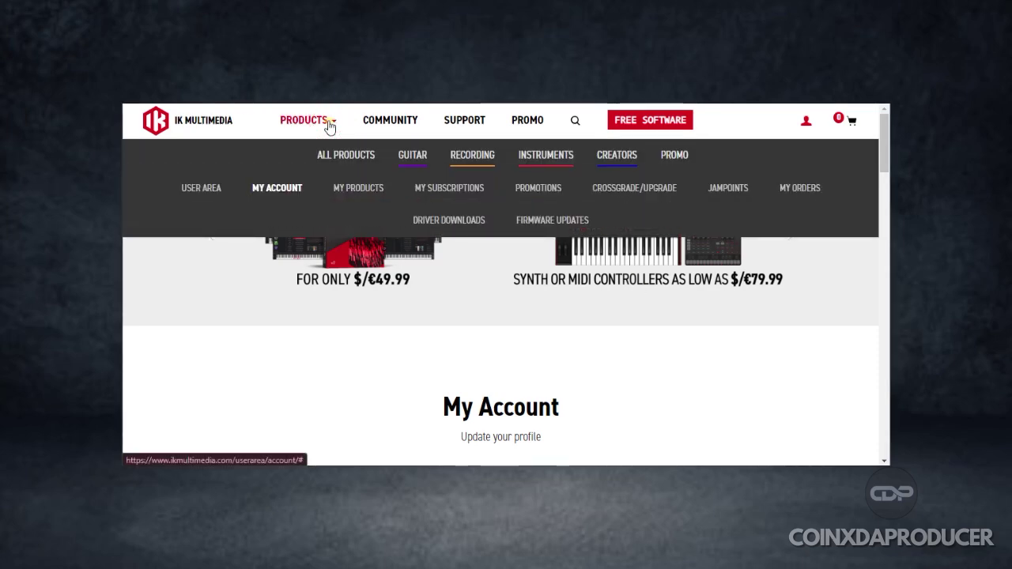
left_click(537, 190)
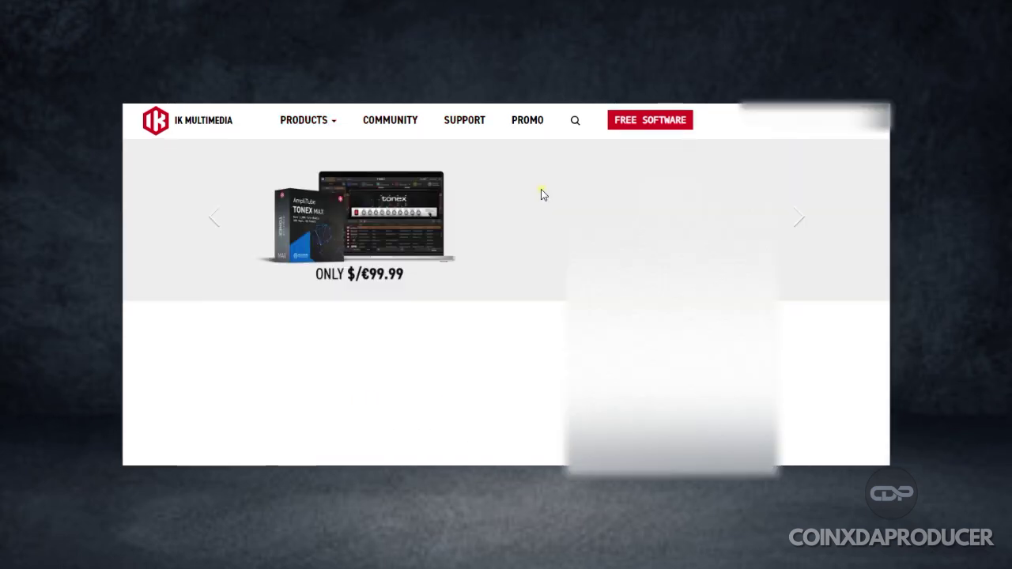
scroll(547, 246, "down", 3)
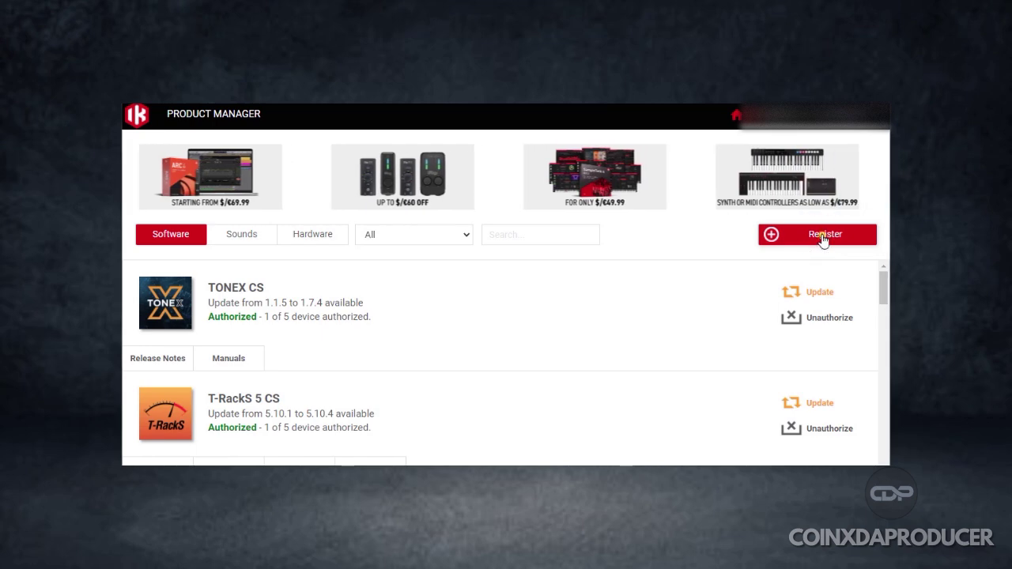
Step: Register the pasted Classic Clipper serial in Product Manager and close the registration window
left_click(823, 237)
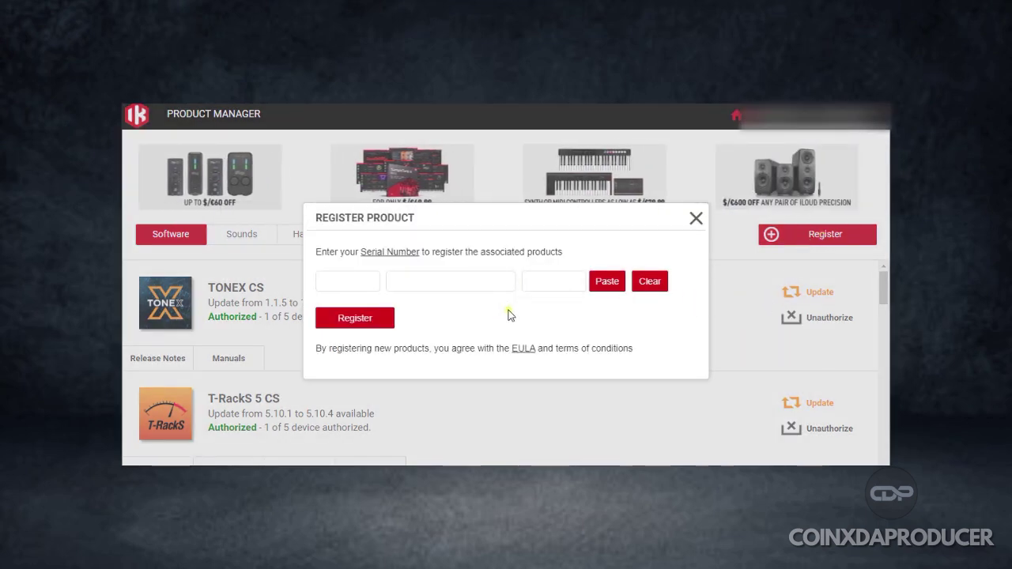
left_click(603, 287)
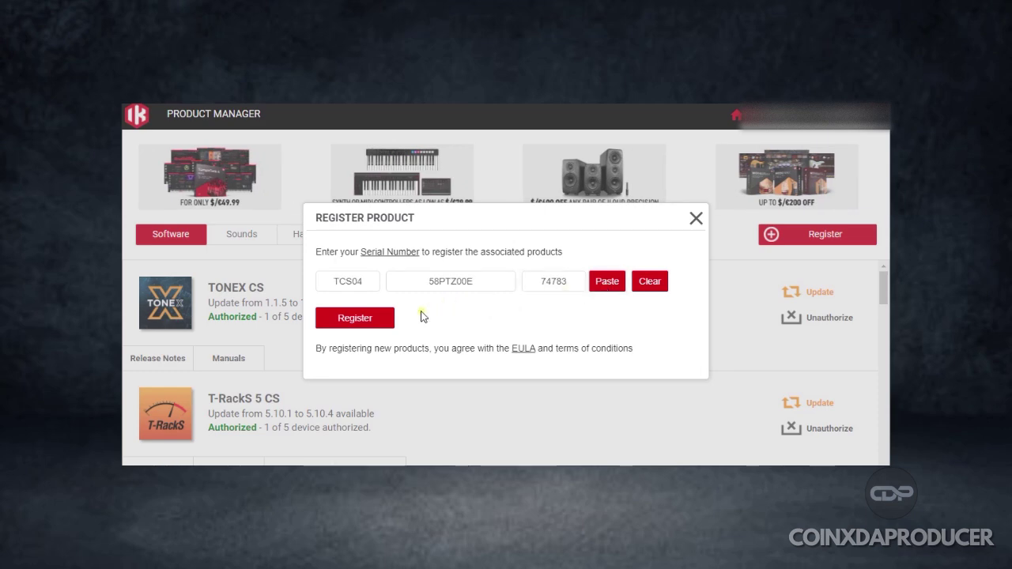
left_click(351, 326)
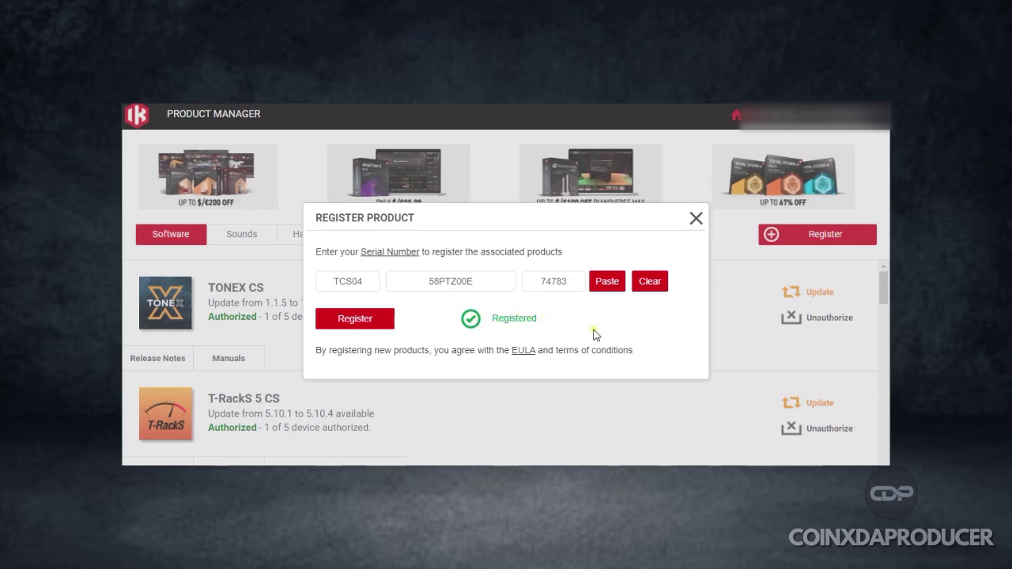
left_click(695, 218)
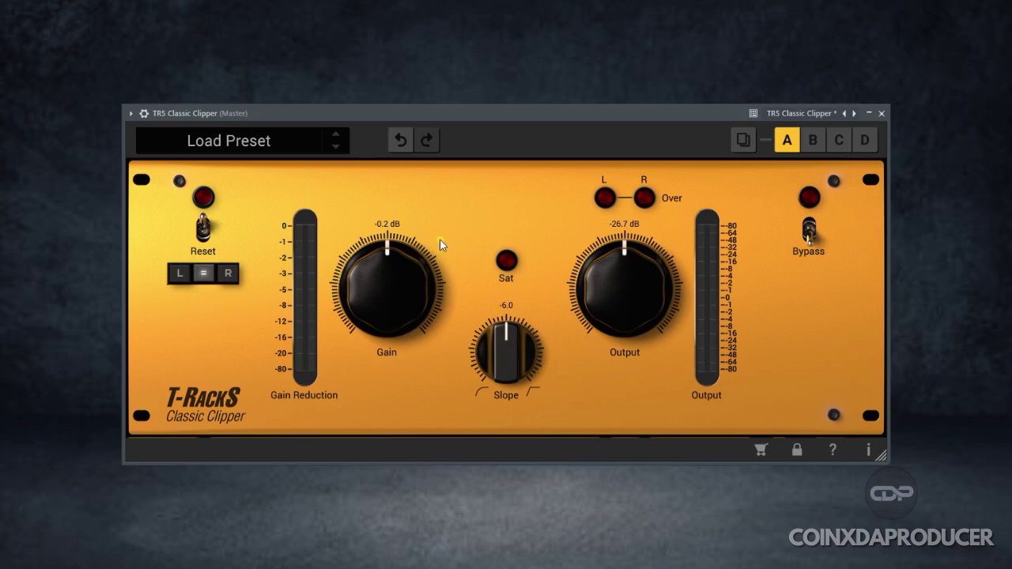
Step: Reset Gain and Output to 0.0 dB, cycle the channel selector L, R, =, and lower Slope to -12.0
left_click(207, 226)
left_click(207, 225)
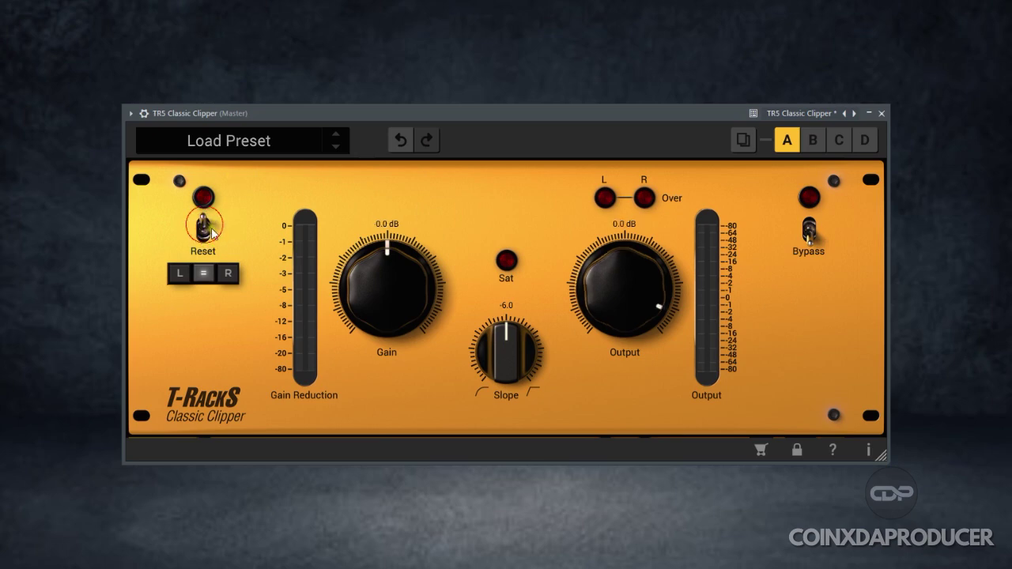
left_click(175, 272)
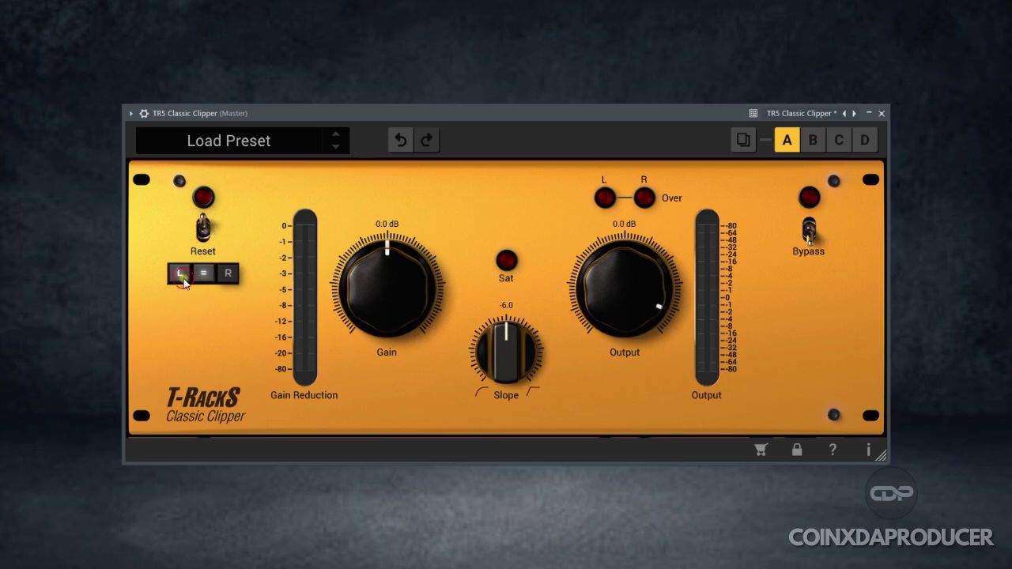
left_click(233, 276)
left_click(234, 278)
mouse_move(510, 369)
left_mouse_down()
mouse_move(510, 395)
mouse_move(510, 369)
left_mouse_up()
Step: Set Gain to 5.4 dB and Output to -30.2 dB, then toggle Bypass to compare
left_click_drag(579, 286, 627, 365)
left_click_drag(435, 312, 457, 275)
left_click_drag(634, 258, 617, 279)
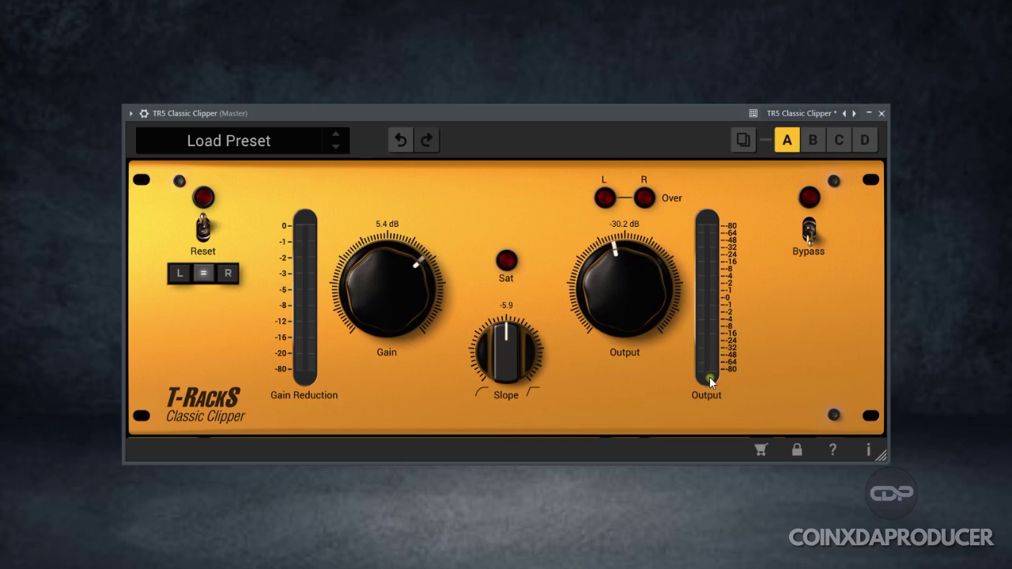
left_click(811, 228)
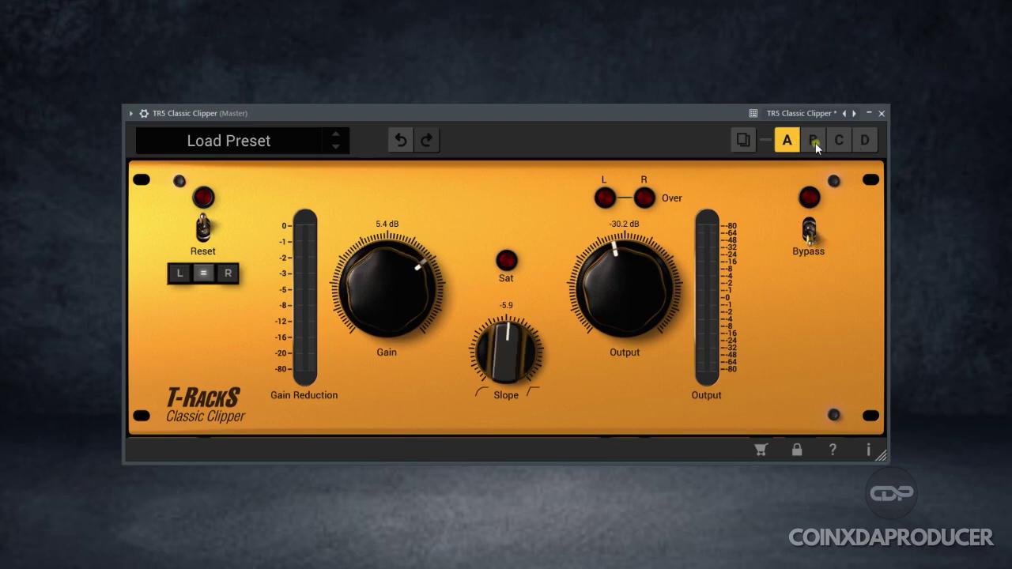
Step: Compare preset slots A, B and D, ending back on slot A
left_click(864, 140)
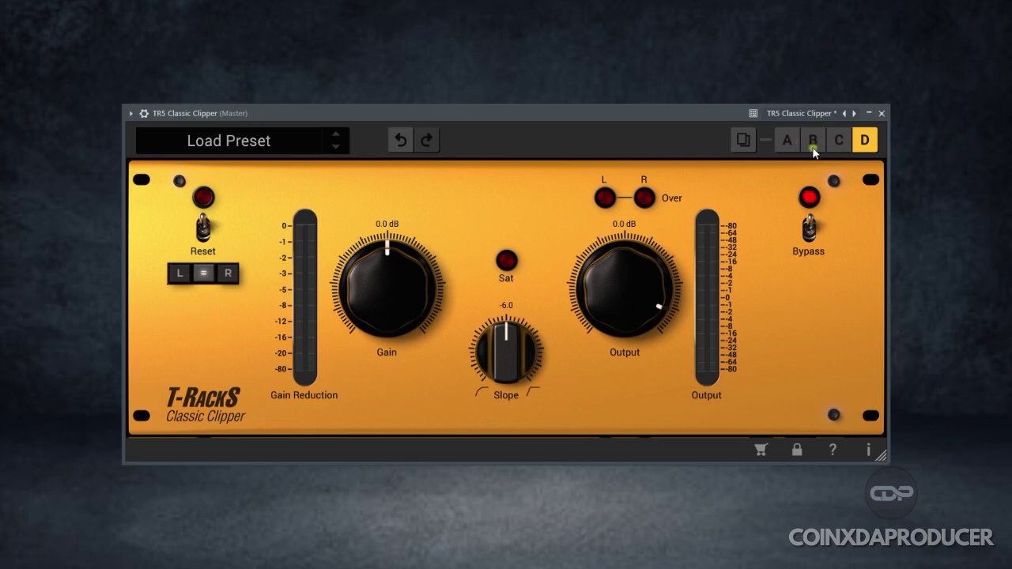
left_click(797, 142)
left_click(812, 146)
left_click(864, 140)
left_click(787, 141)
left_click(812, 142)
left_click(787, 140)
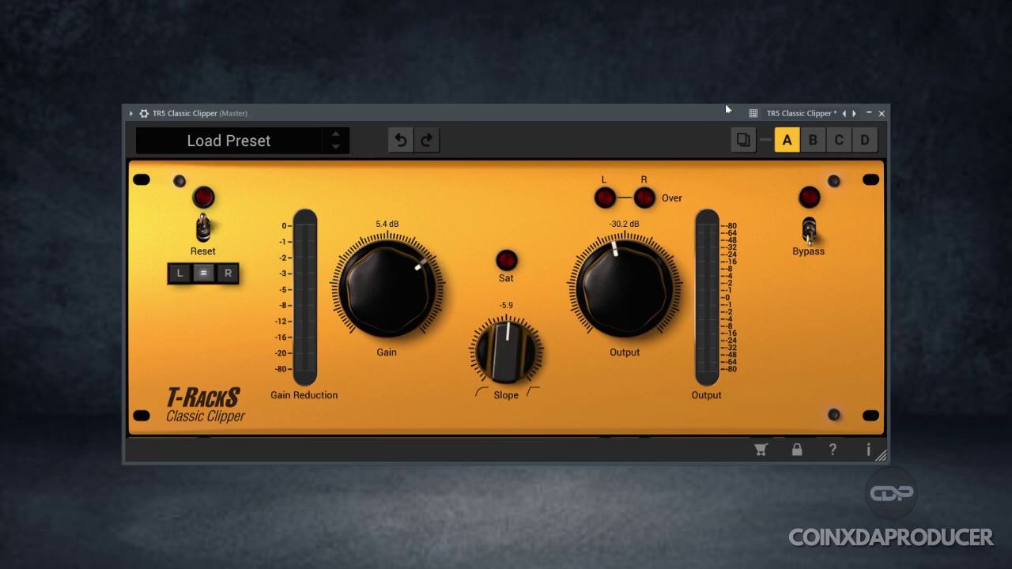
left_click(266, 141)
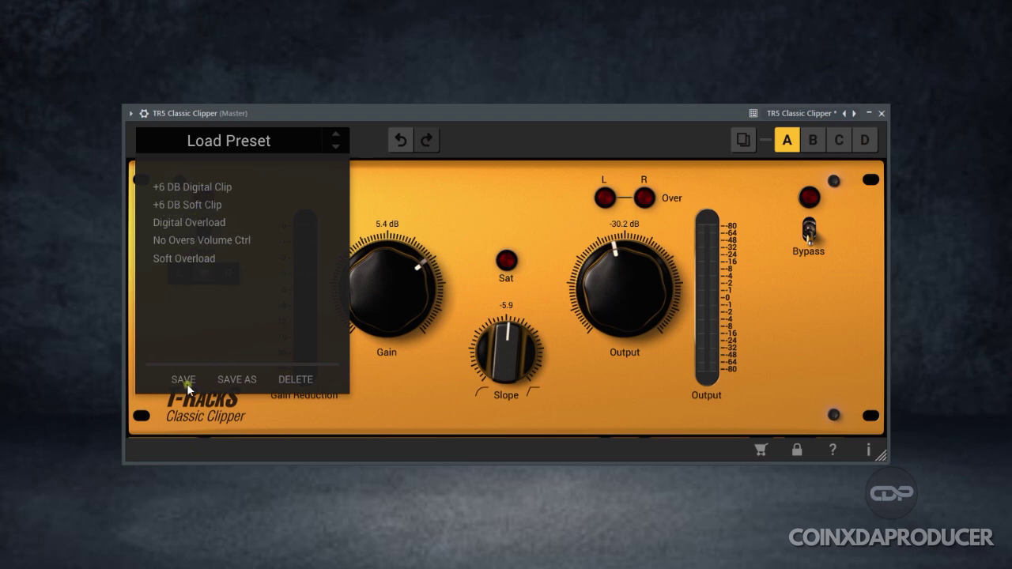
left_click(476, 215)
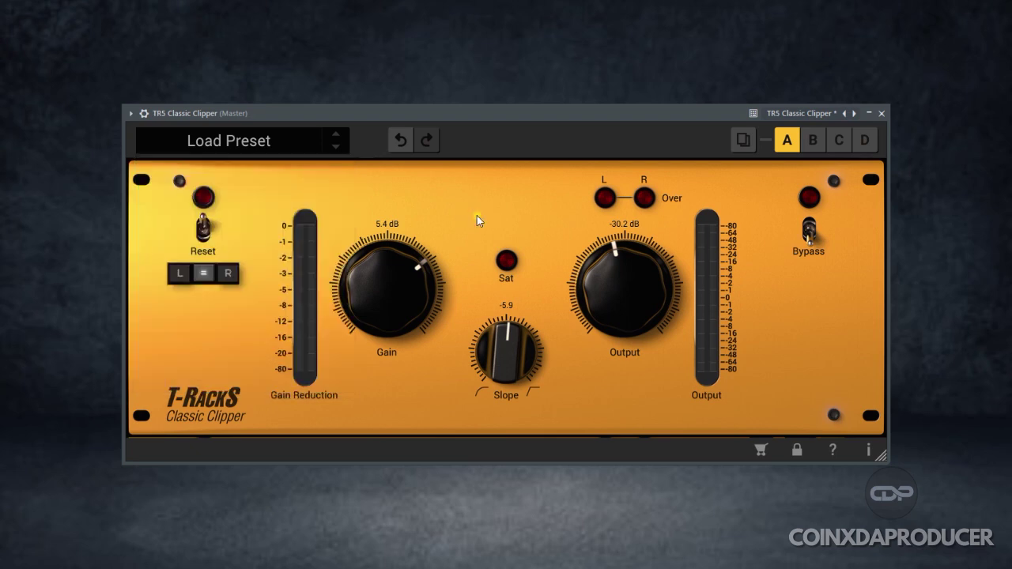